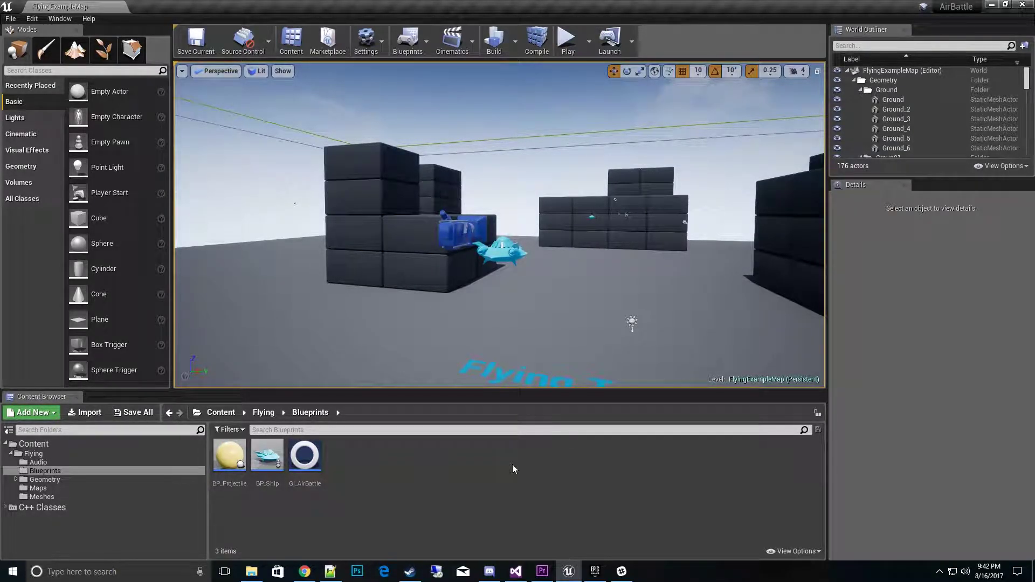
Step: Create a Blueprint Class with parent GameModeBase and name it GM_Menu
right_click_drag(544, 323, 522, 324)
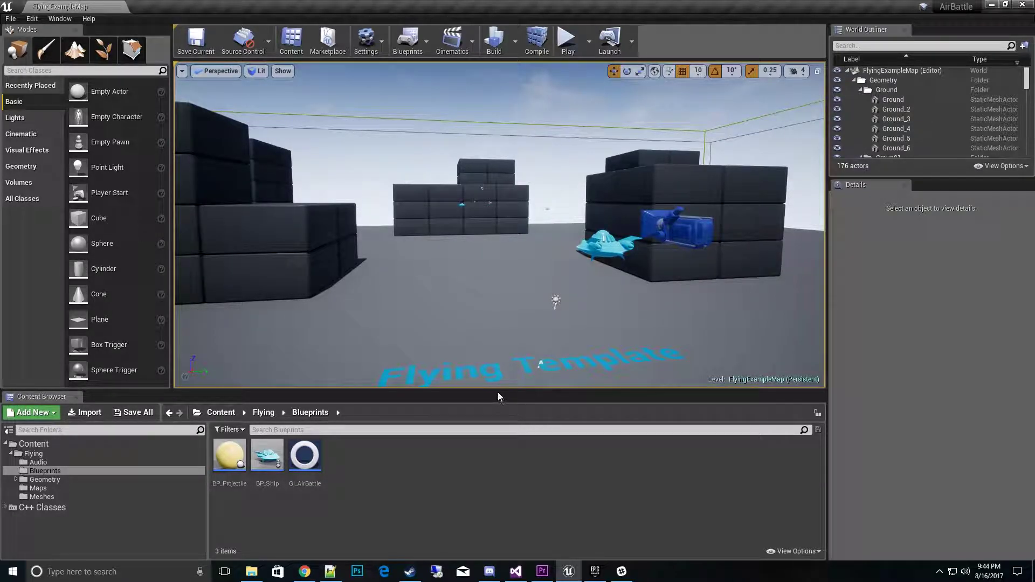
left_click_drag(498, 391, 509, 293)
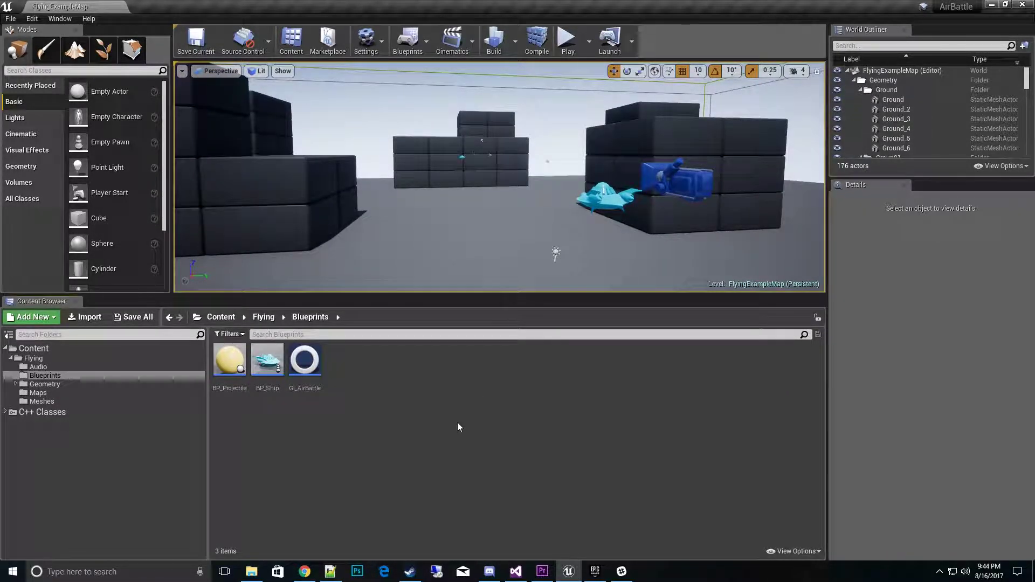
right_click(441, 386)
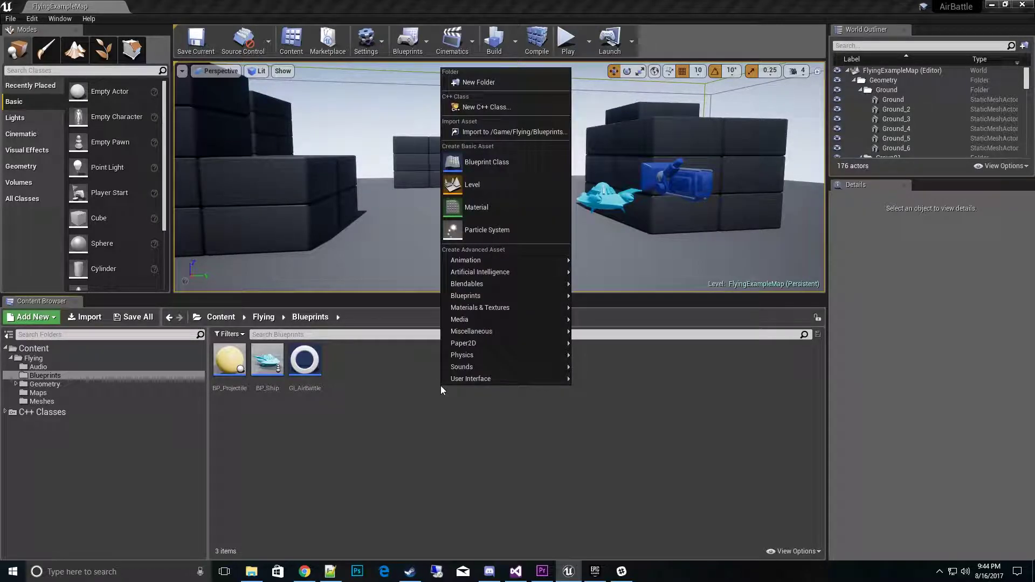
left_click(500, 167)
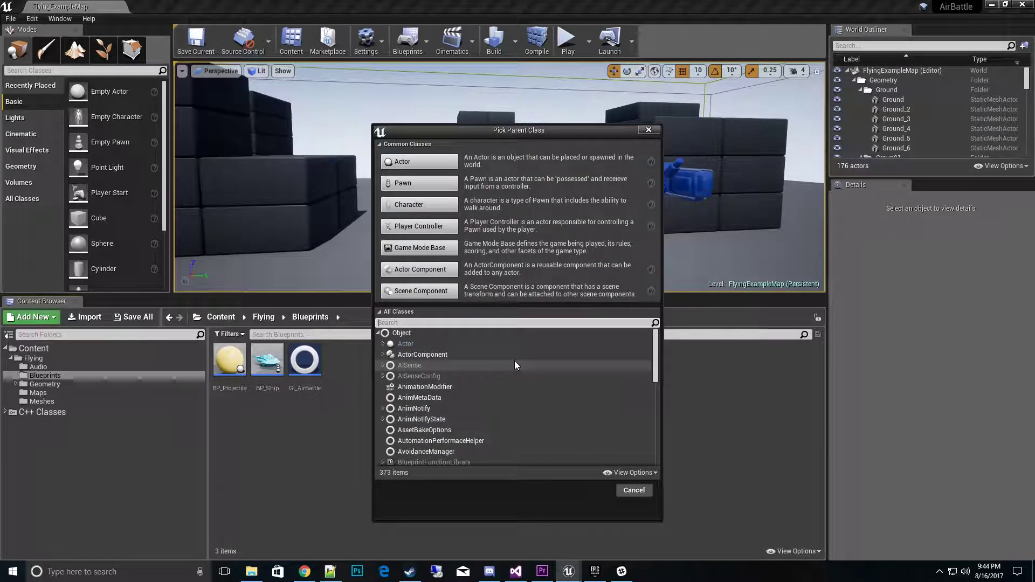
type("gamemod")
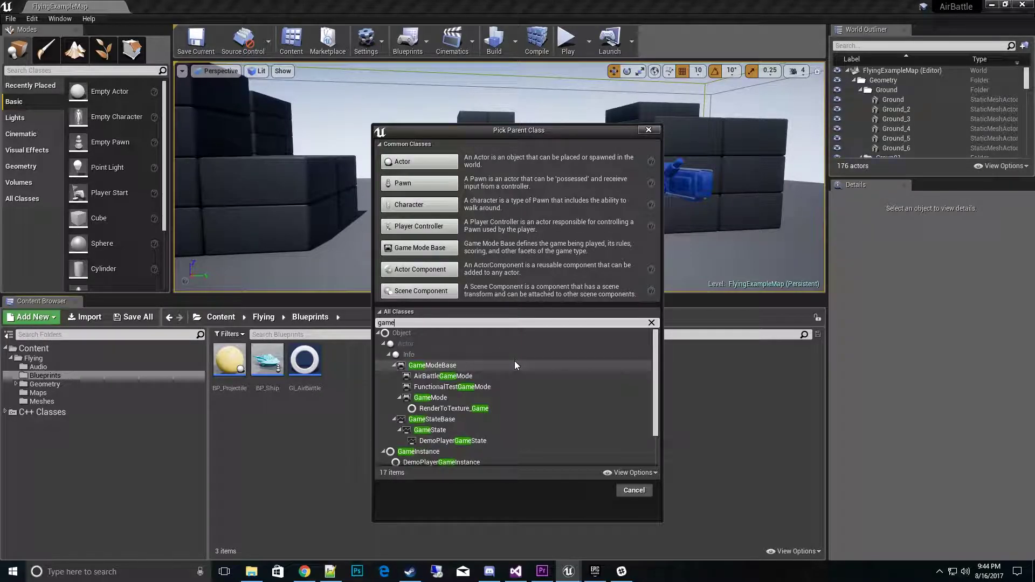
left_click(474, 365)
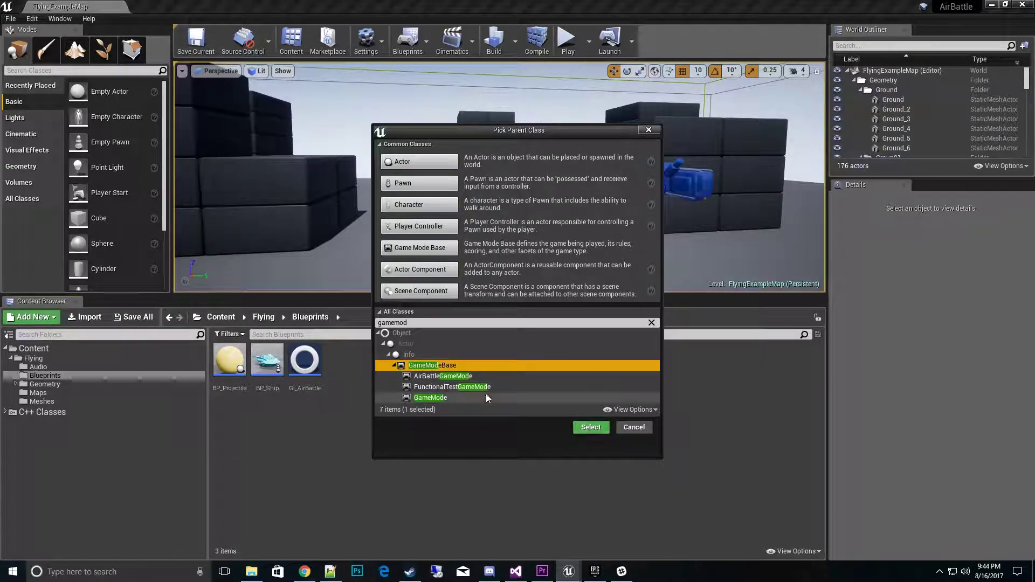
left_click(595, 433)
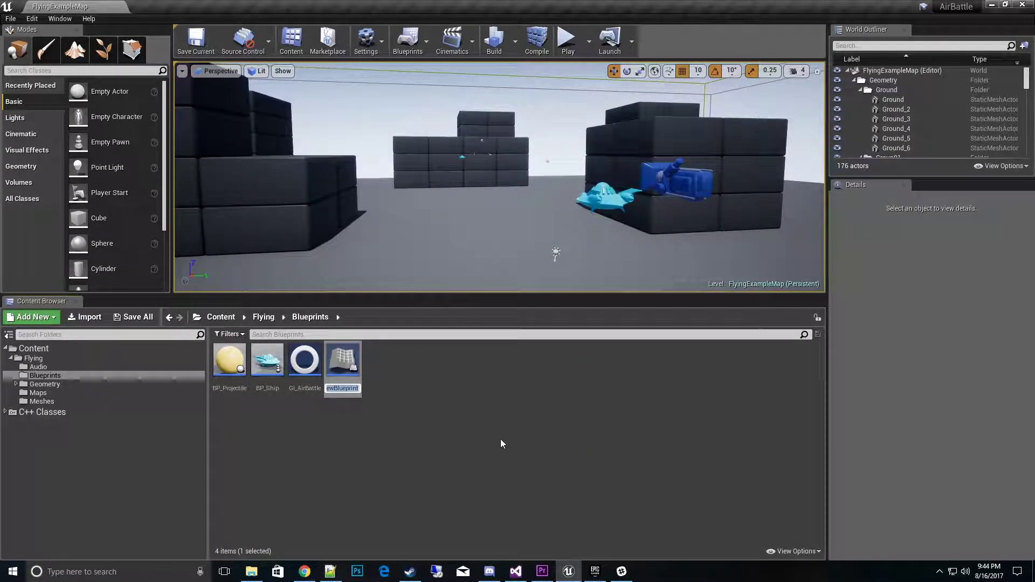
type("GM_Me")
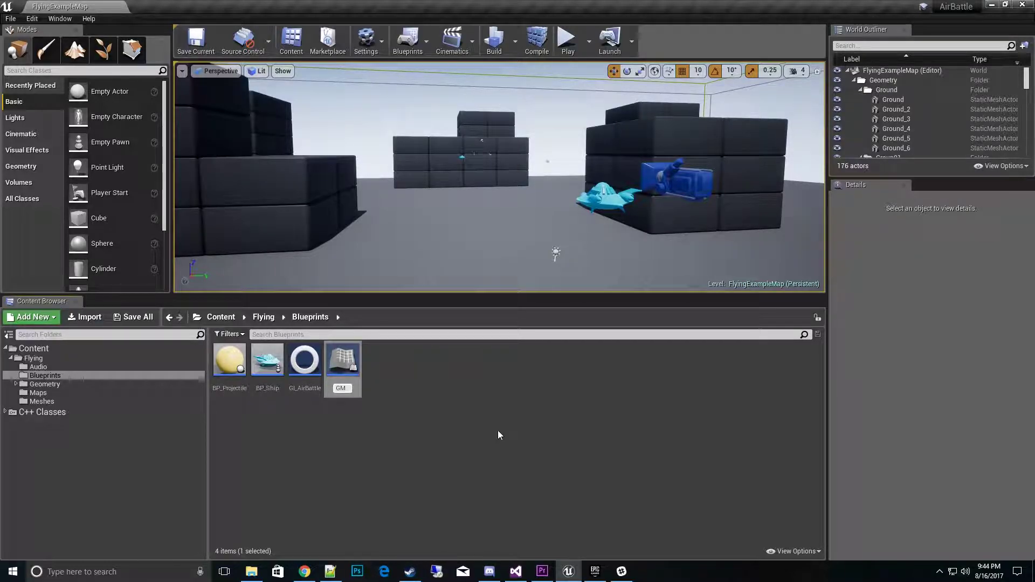
type("nu")
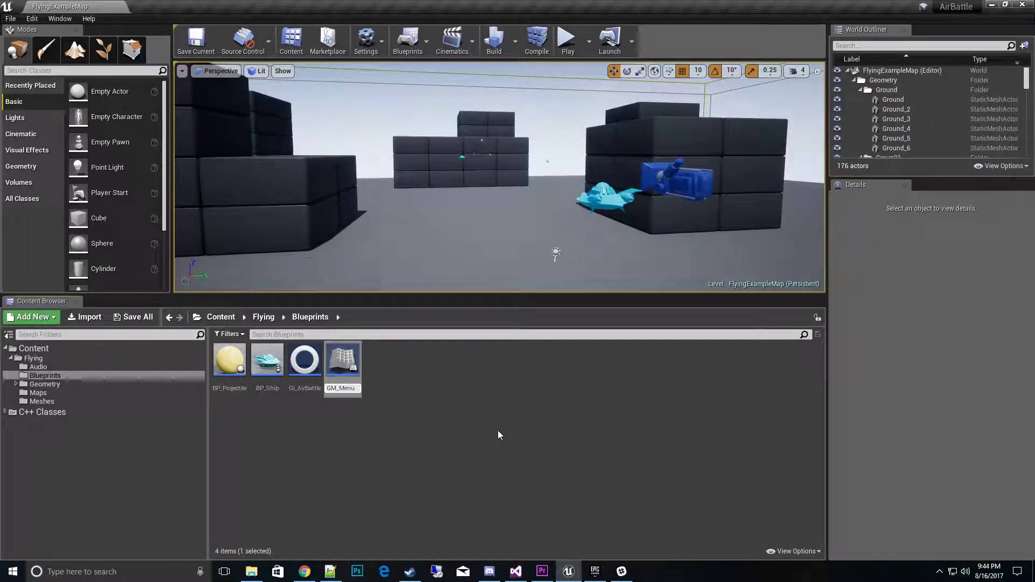
key("Return")
Step: Create another GameModeBase Blueprint Class, filtered by 'gamem', and name it GM_Game
right_click(444, 376)
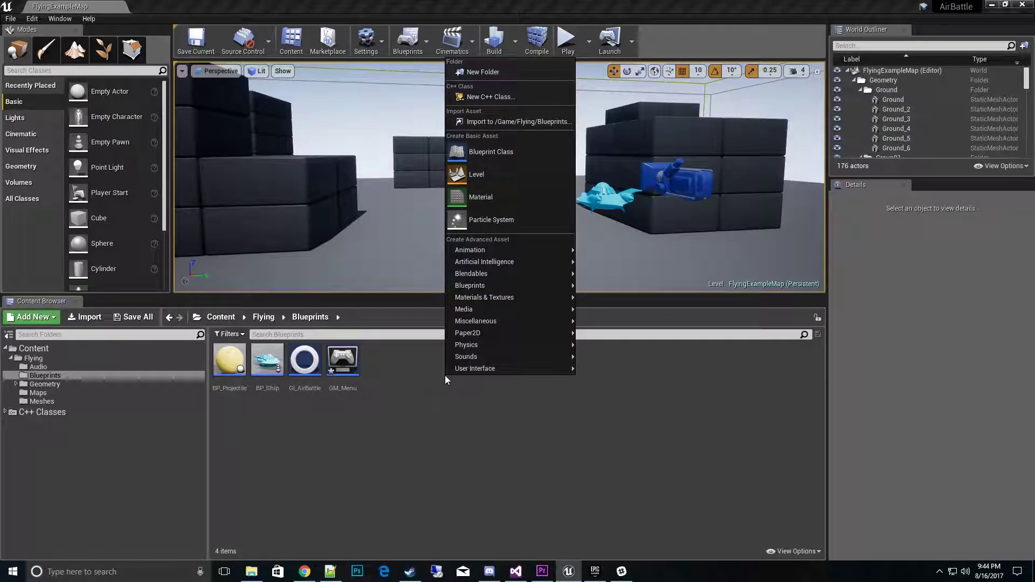
left_click(485, 151)
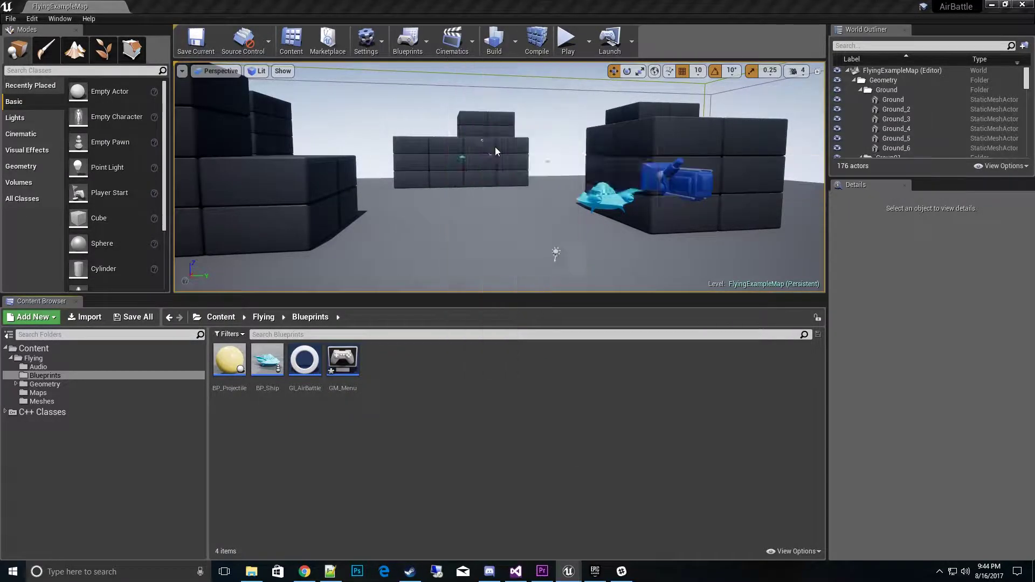
left_click(480, 322)
type("g")
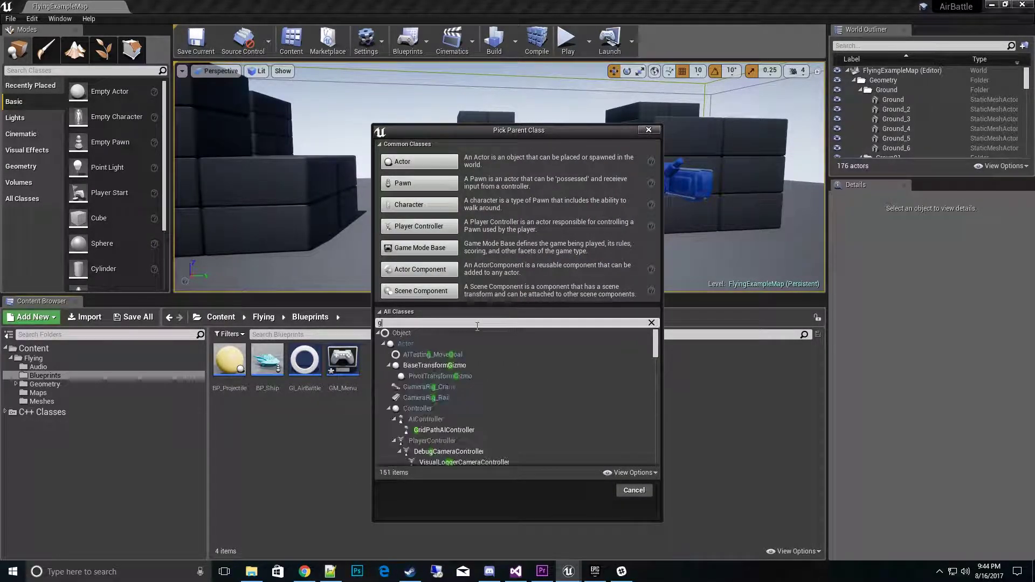
type("amem")
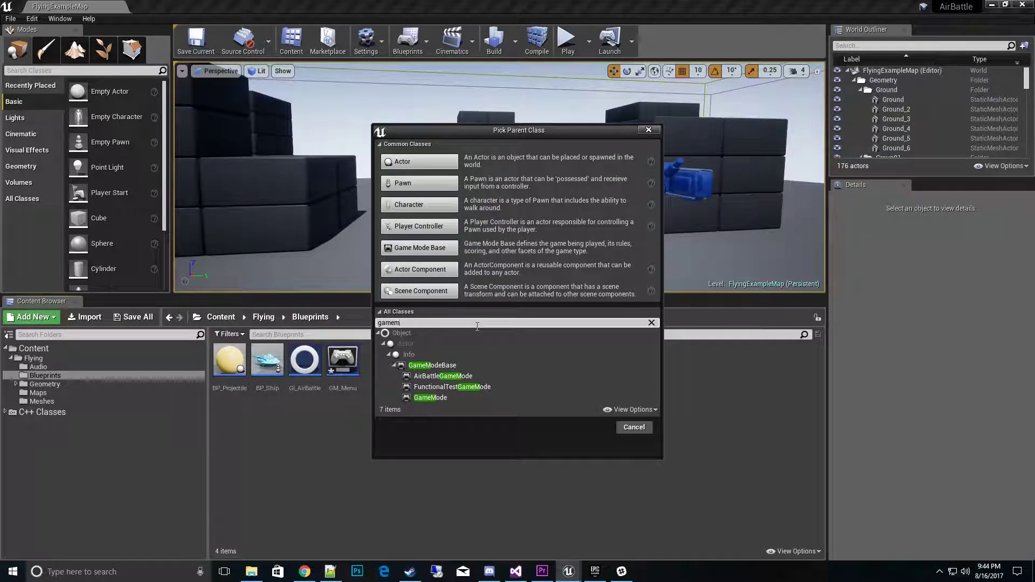
left_click(447, 366)
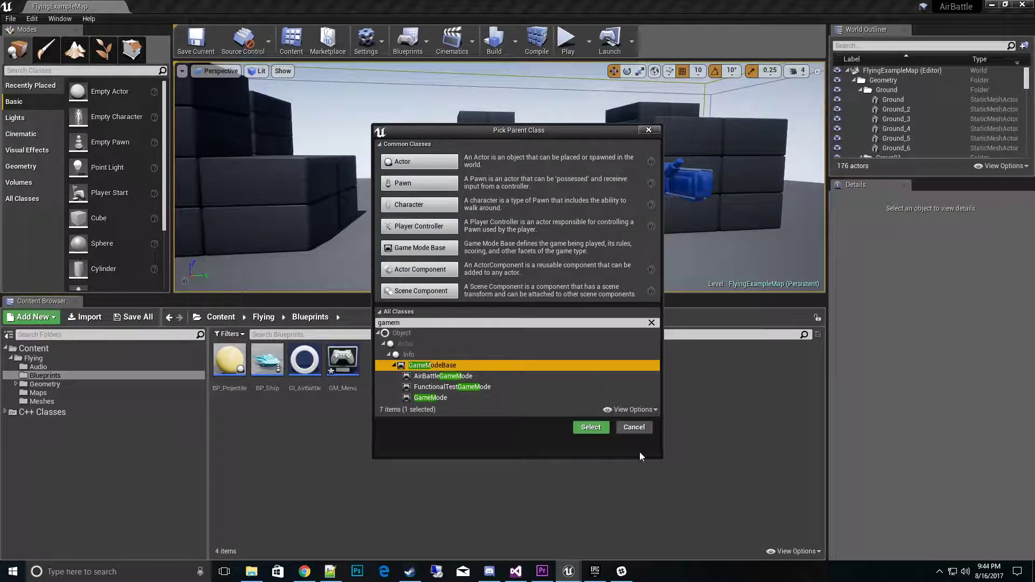
left_click(595, 431)
type("GM")
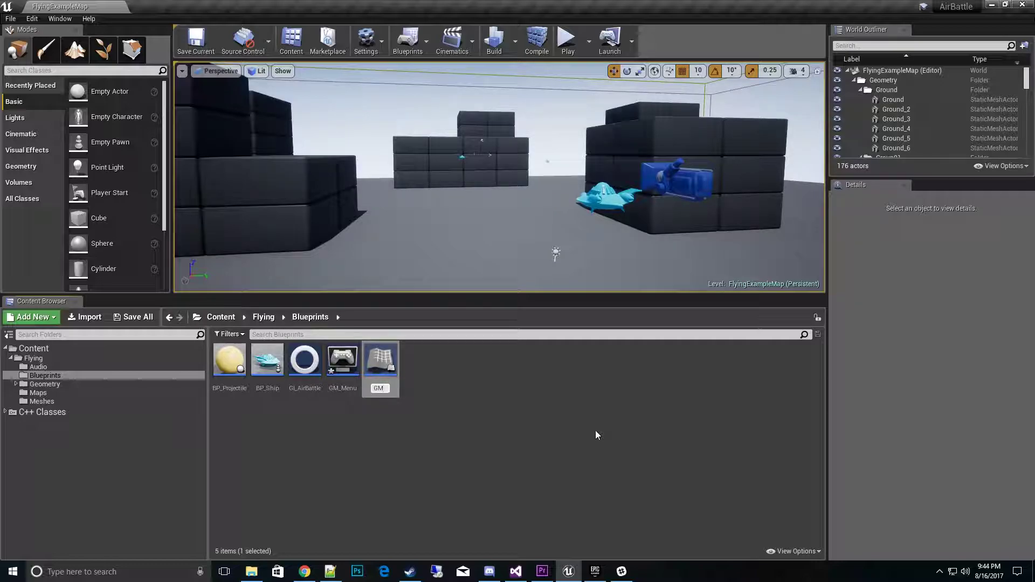
type("_Game")
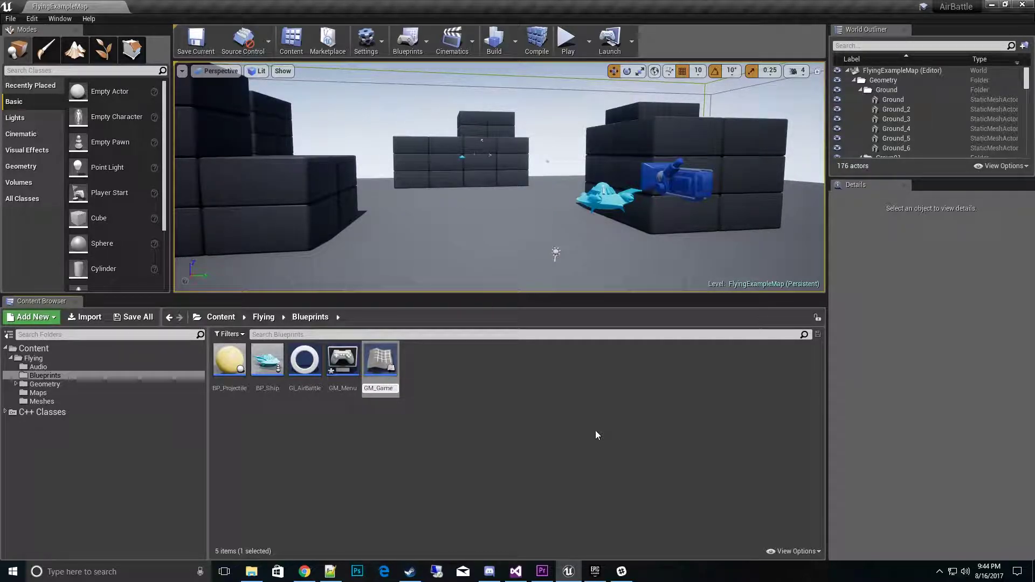
key("Return")
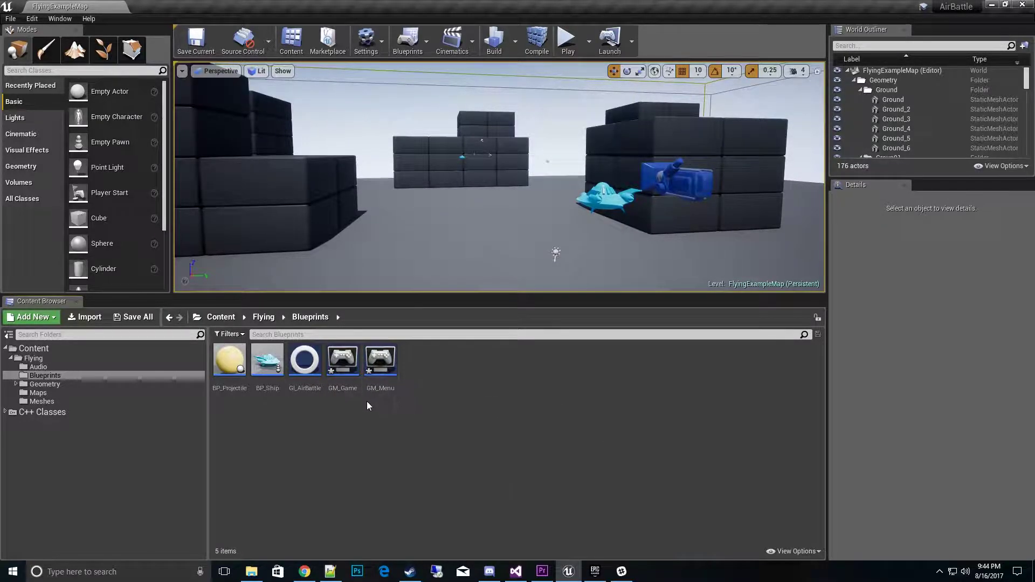
Step: Open GM_Game and GM_Menu in the Blueprint editor, maximized with a wider Details panel
double_click(344, 371)
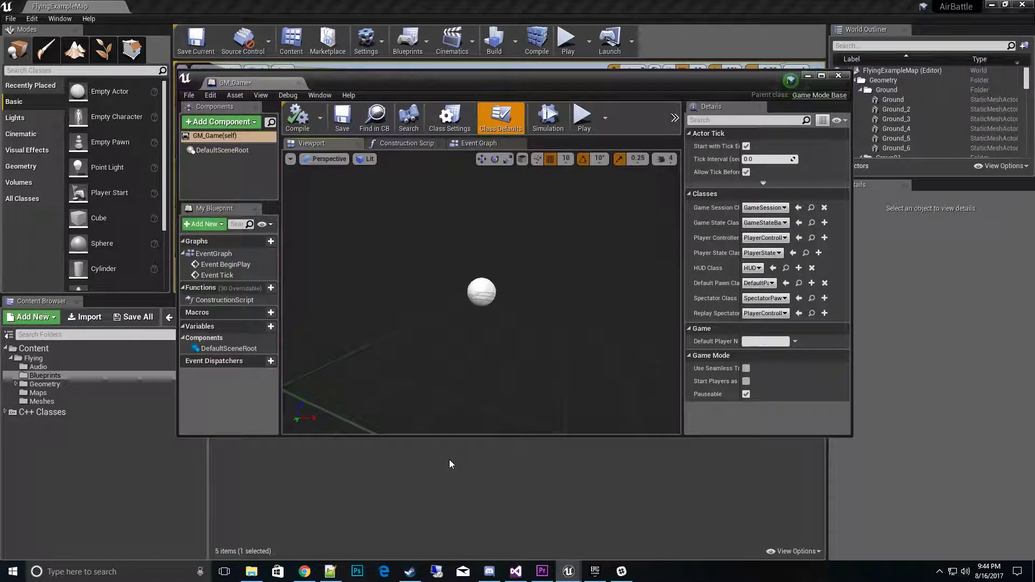
left_click_drag(385, 77, 799, 112)
double_click(385, 366)
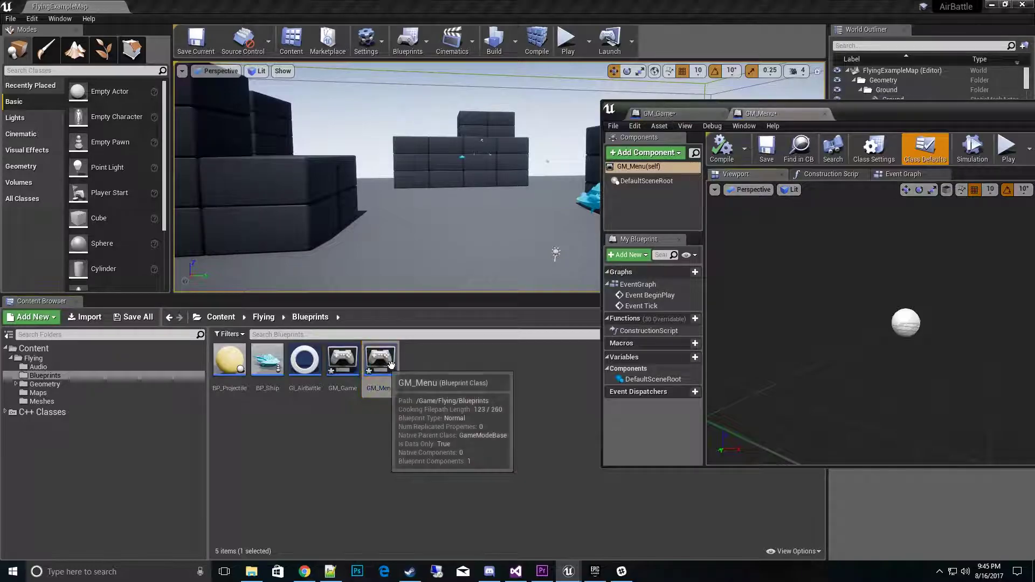
left_click_drag(879, 112, 742, 108)
double_click(742, 108)
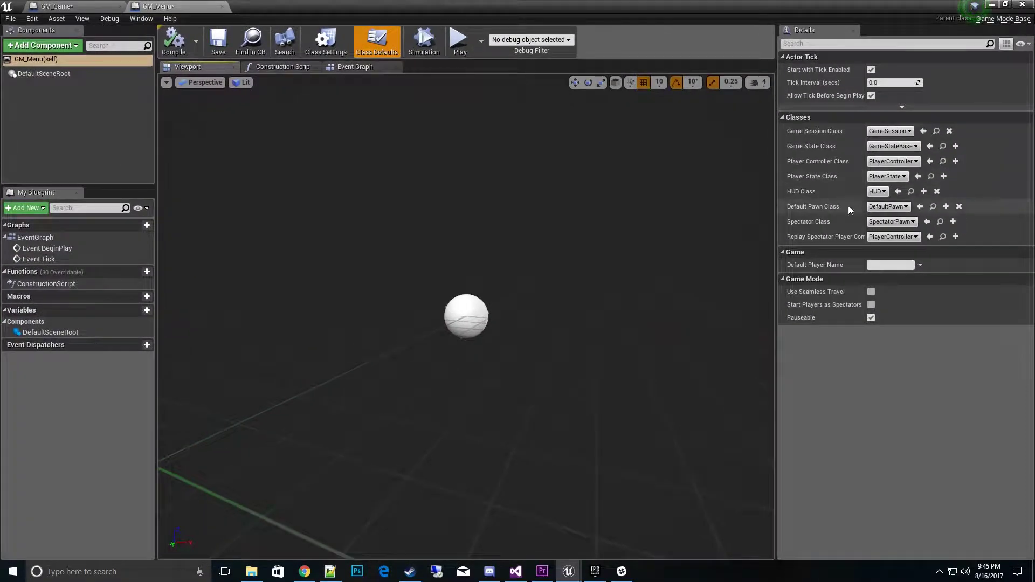
left_click_drag(776, 194, 695, 194)
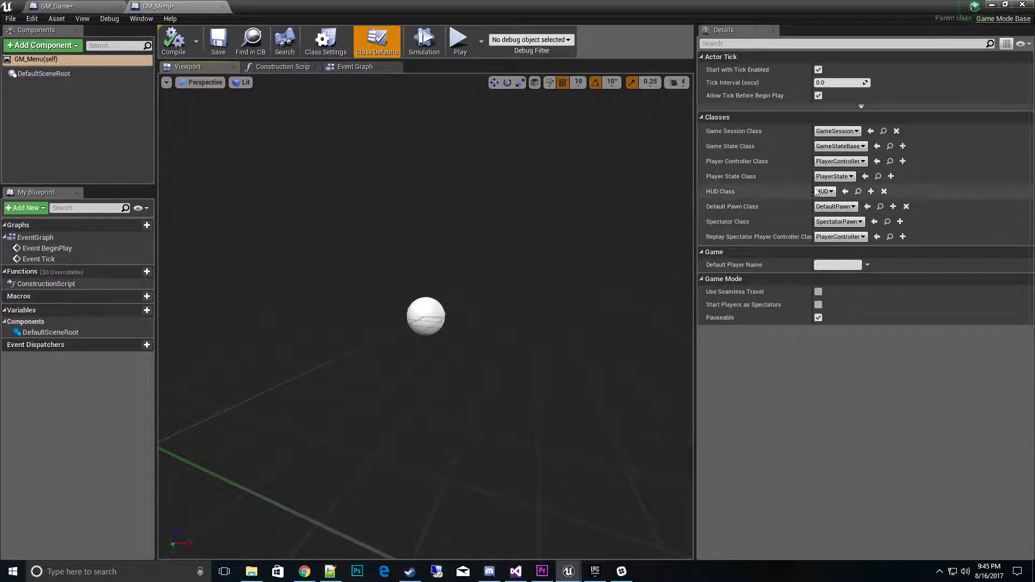
Step: Set GM_Menu's Game Session Class to SteamBeaconGameSession, then compile and save it
left_click(844, 135)
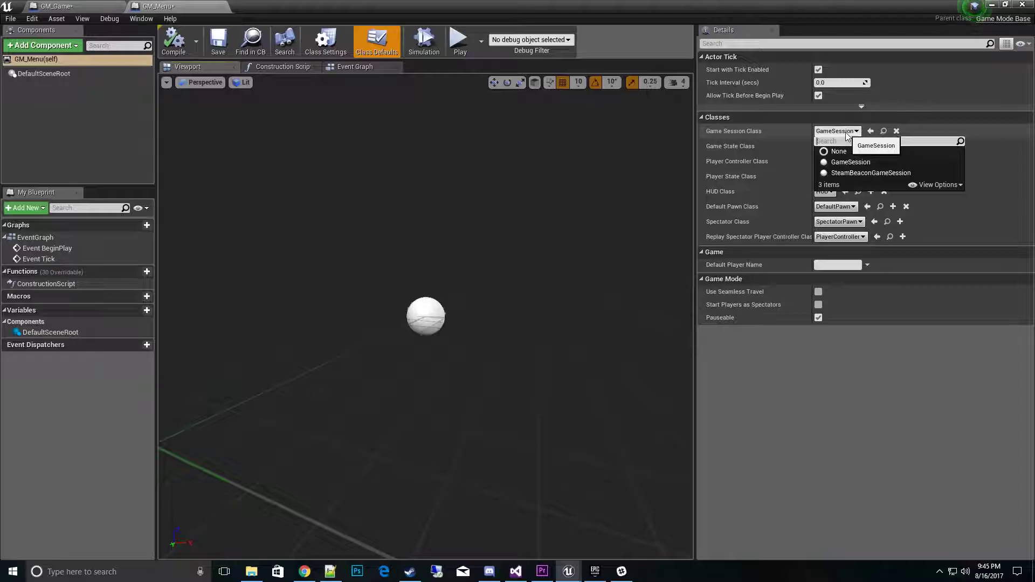
left_click(865, 175)
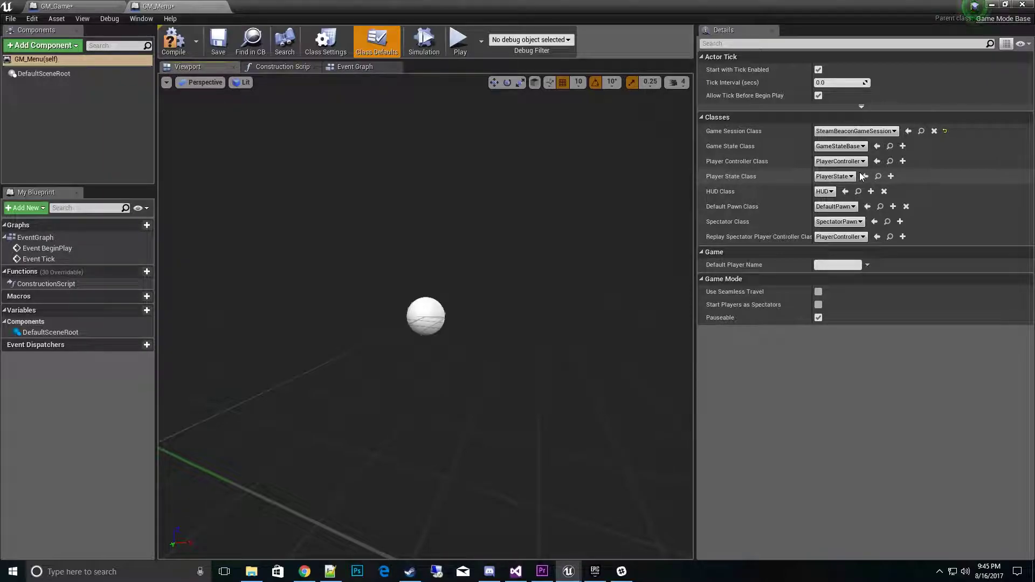
left_click(174, 40)
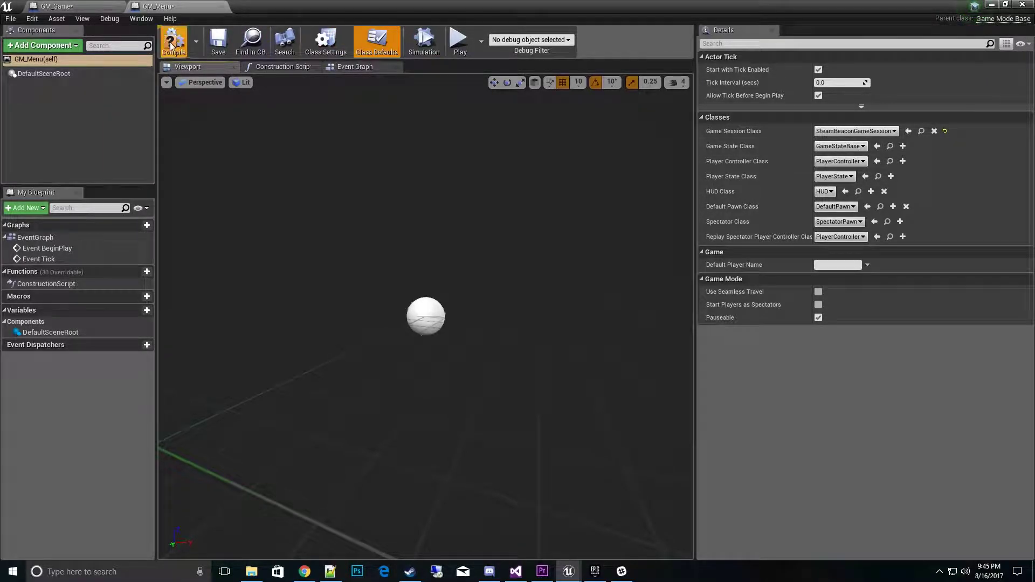
left_click(216, 43)
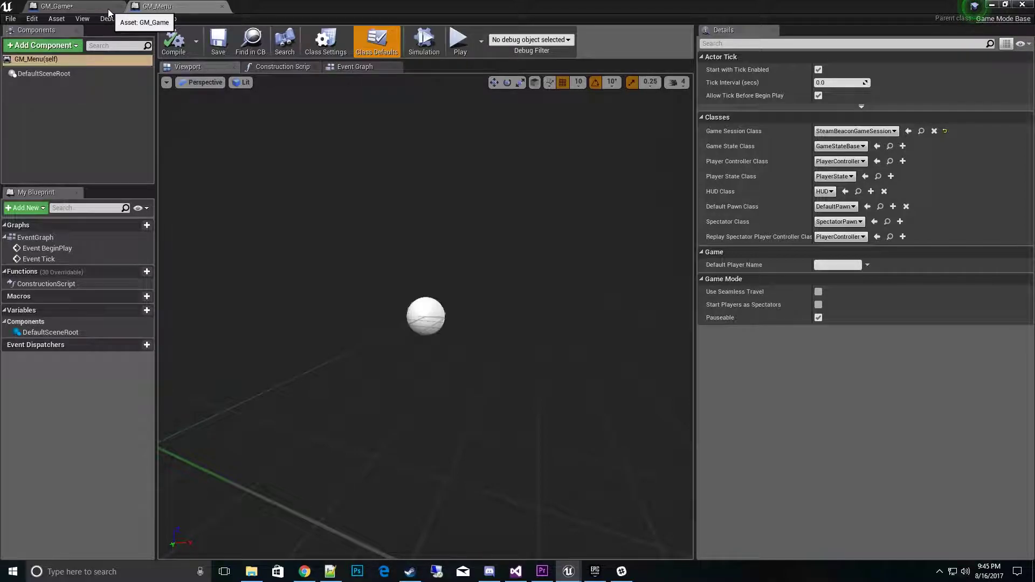
Step: Save GM_Game via File > Save and close its editor tab
left_click(108, 9)
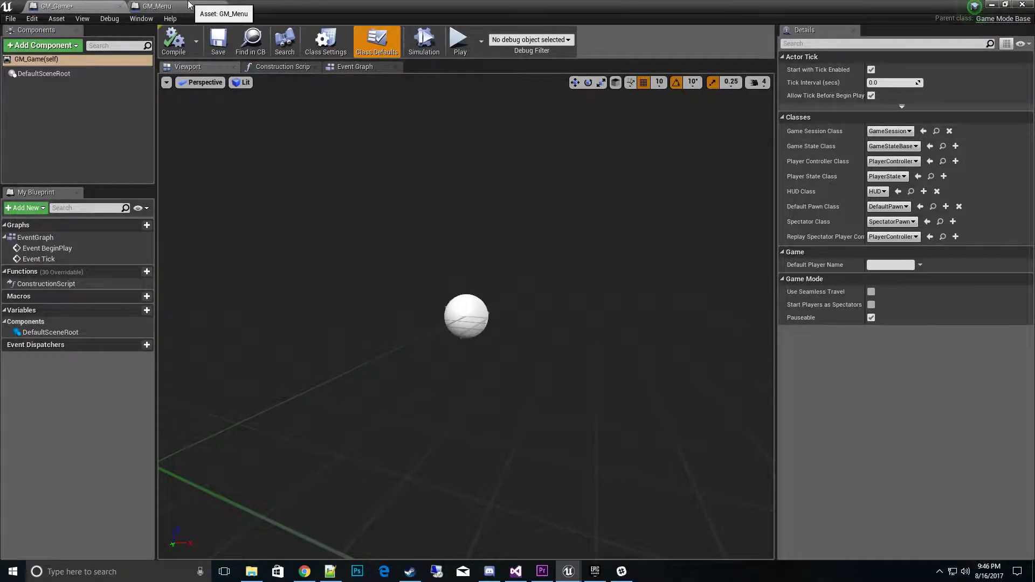
left_click(162, 7)
left_click(86, 7)
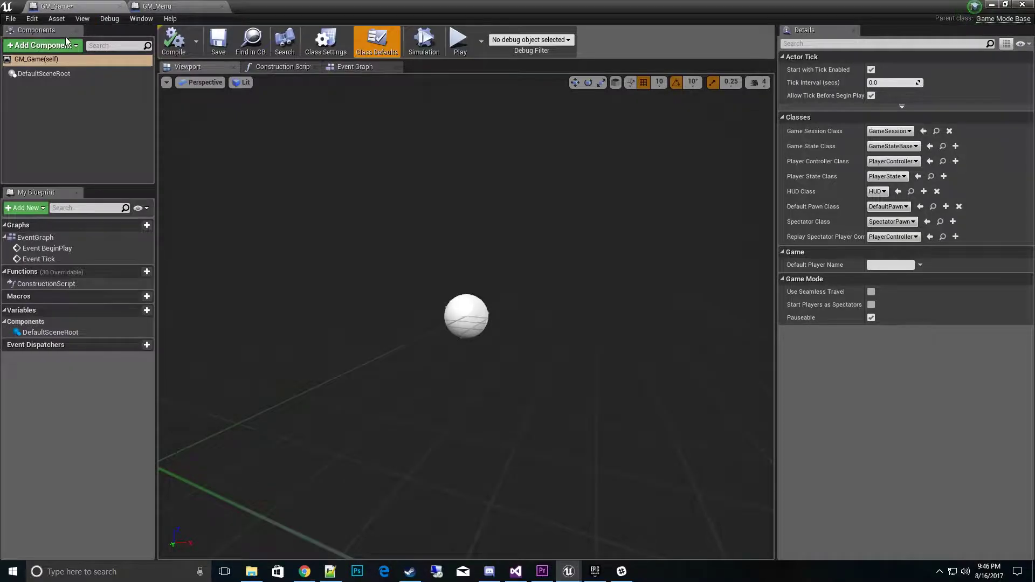
left_click(11, 20)
left_click(24, 76)
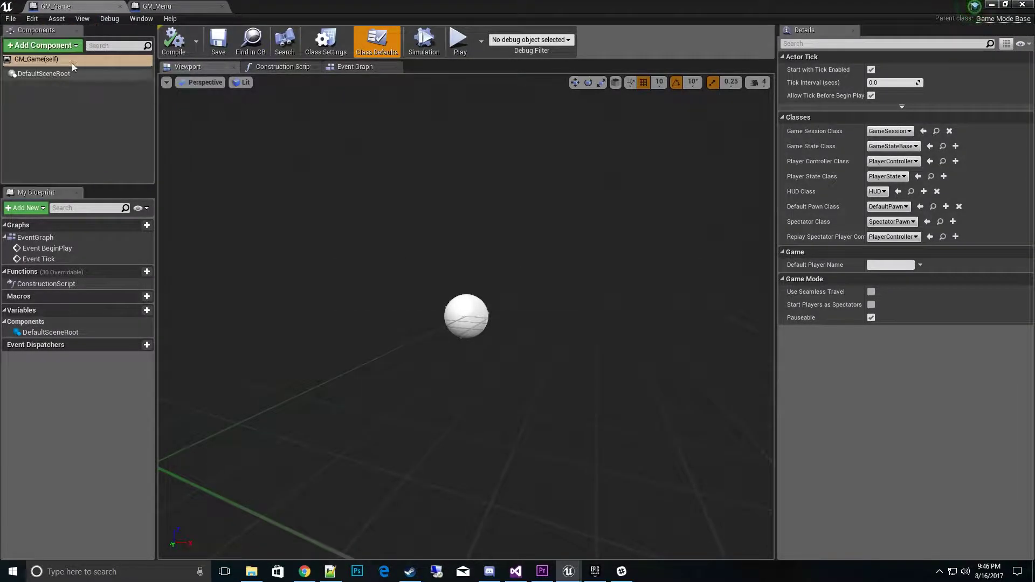
left_click(120, 6)
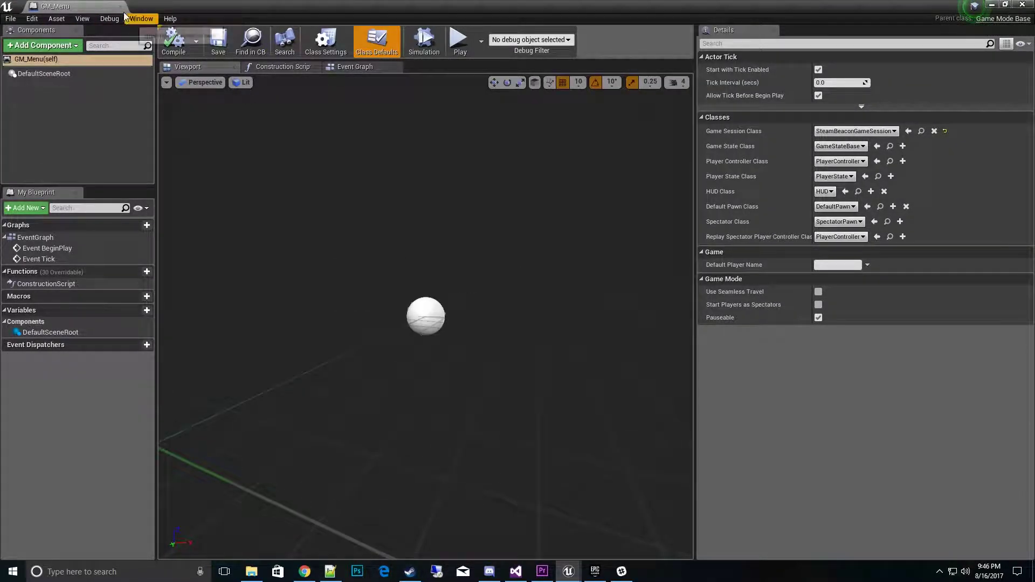
Step: Close GM_Menu and set World Settings' GameMode Override to the selected GM_Game
left_click(119, 7)
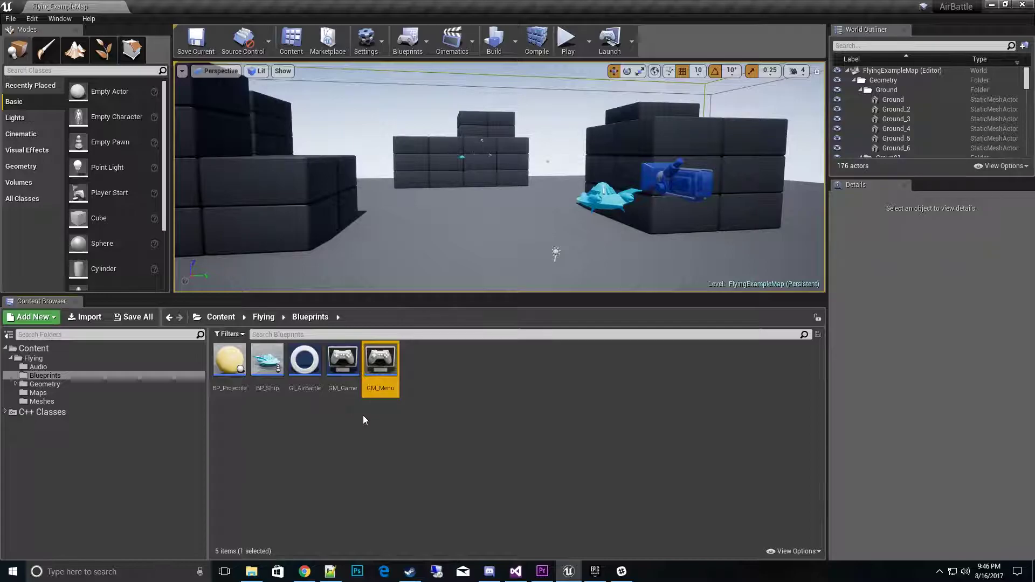
left_click_drag(563, 170, 532, 257)
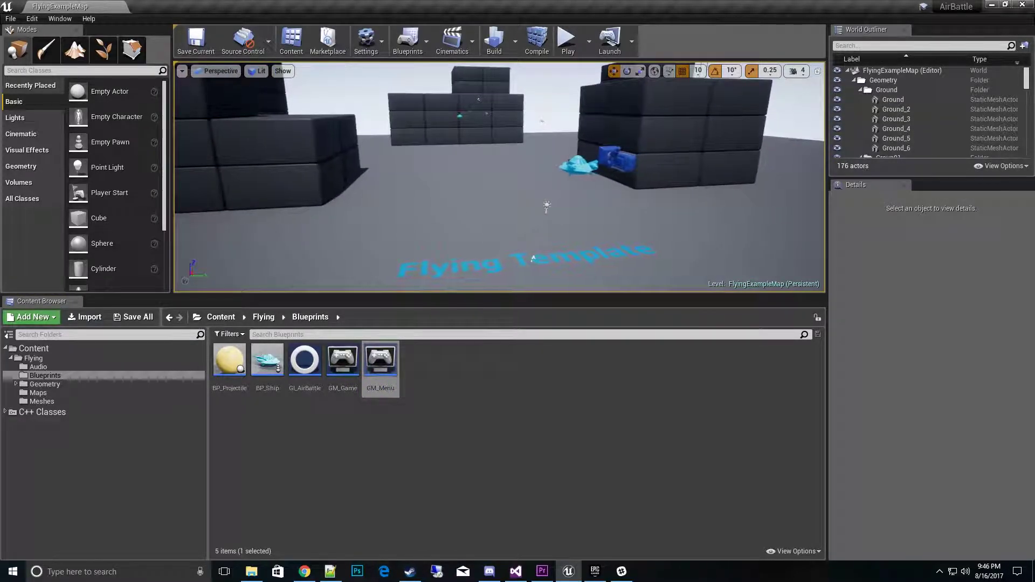
left_click(343, 360)
left_click(533, 259)
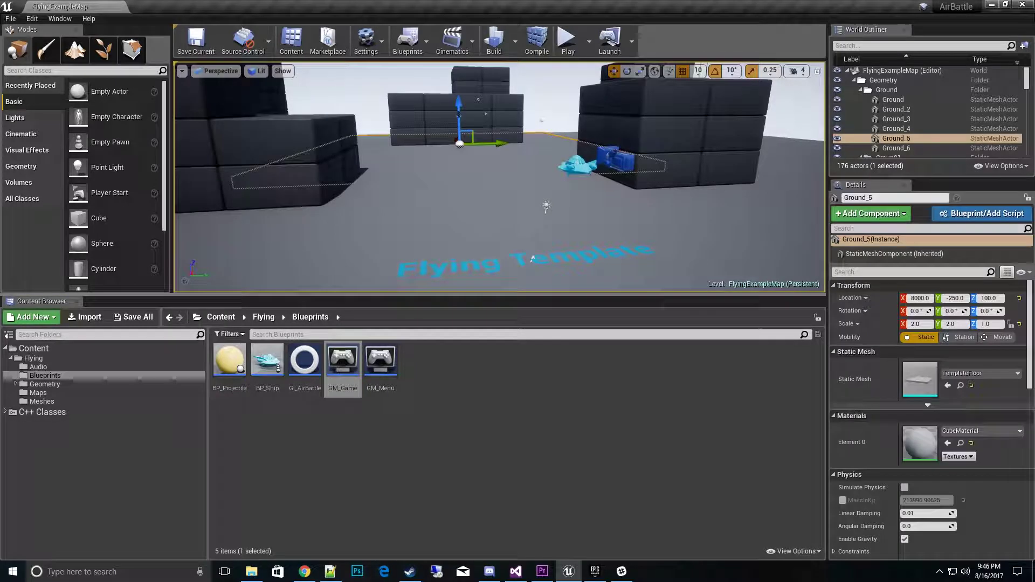
left_click(366, 42)
left_click(401, 76)
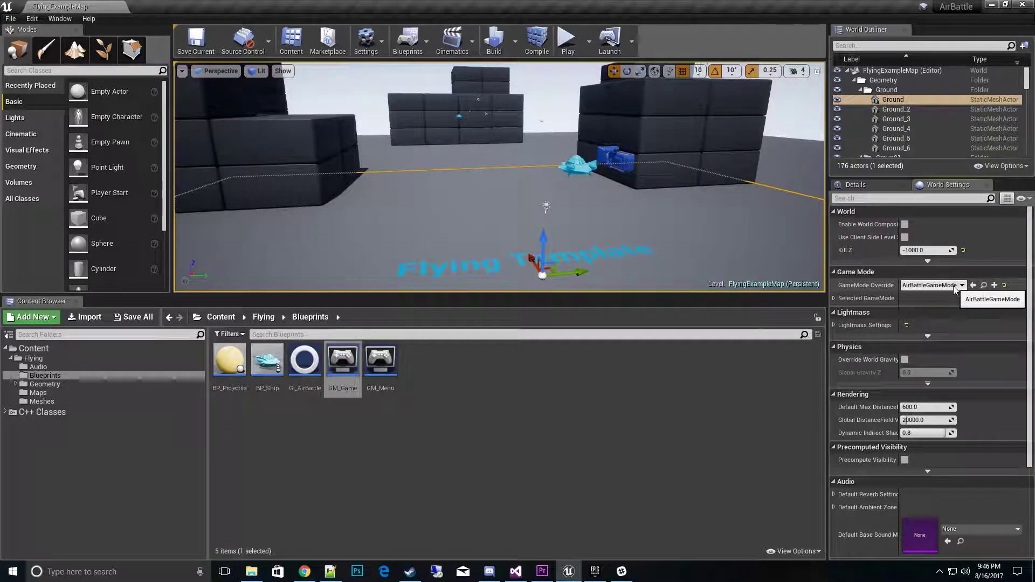
left_click(972, 285)
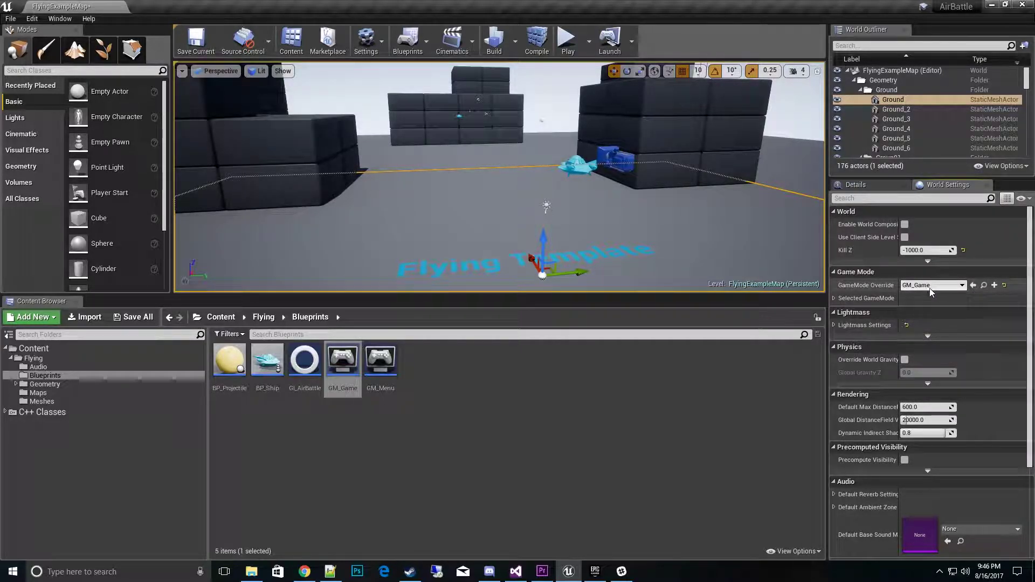
Step: Save the current level and all unsaved assets with Save All
left_click(195, 41)
left_click(7, 19)
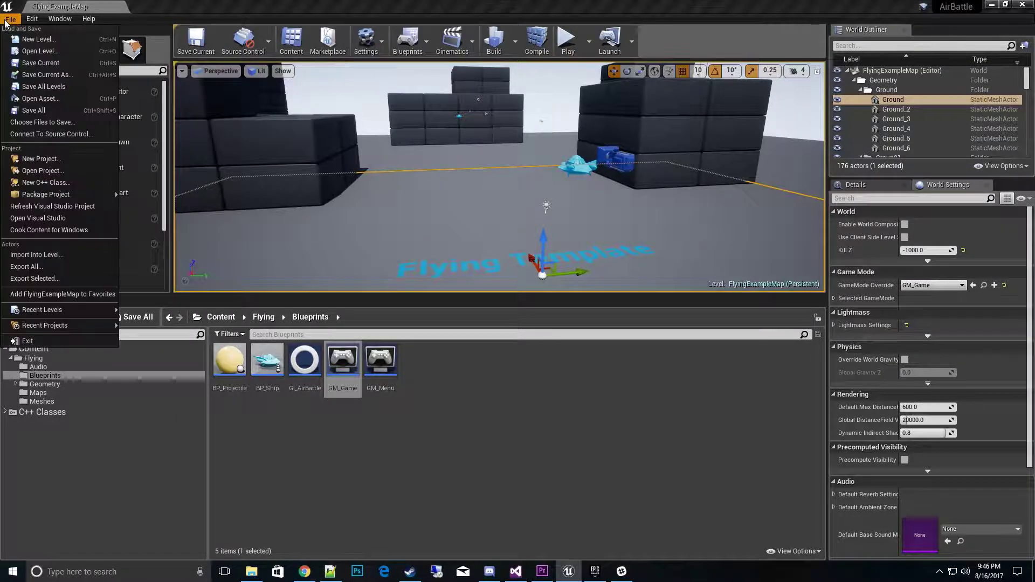
left_click(27, 110)
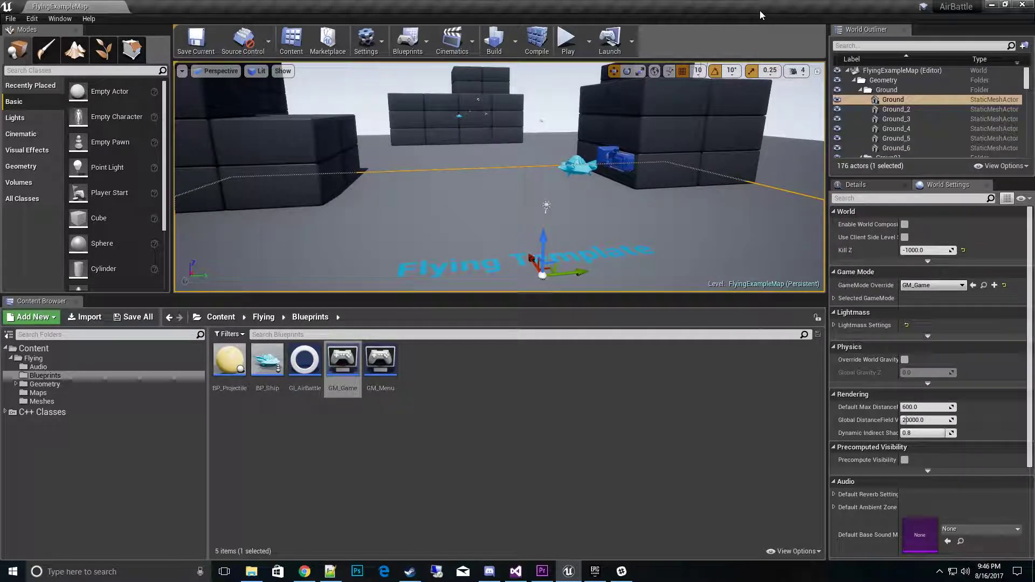
Step: Restore and move the Unreal window aside, then switch to the AirBattle Visual Studio solution
double_click(669, 6)
left_click_drag(677, 11, 648, 29)
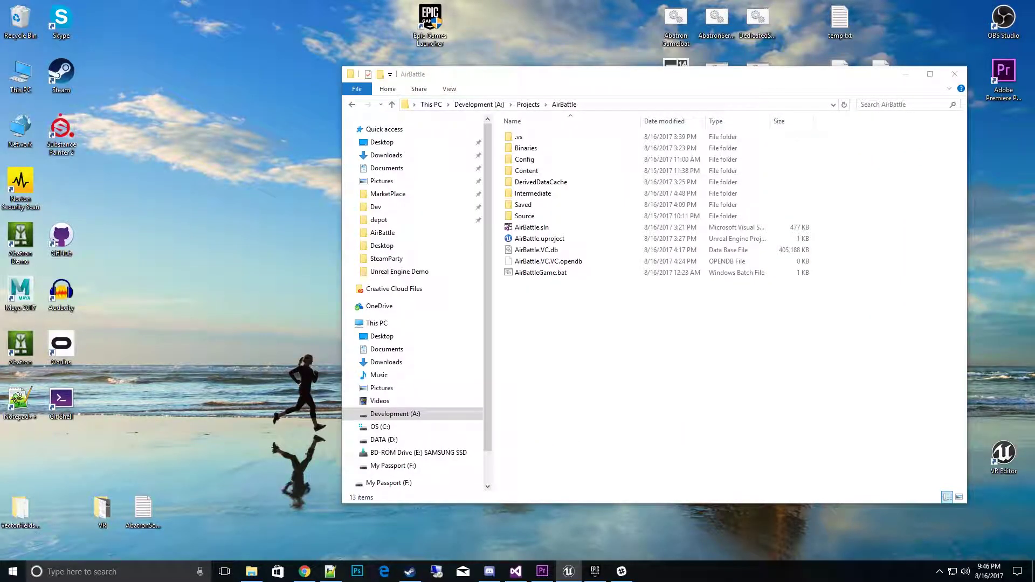
left_click(515, 571)
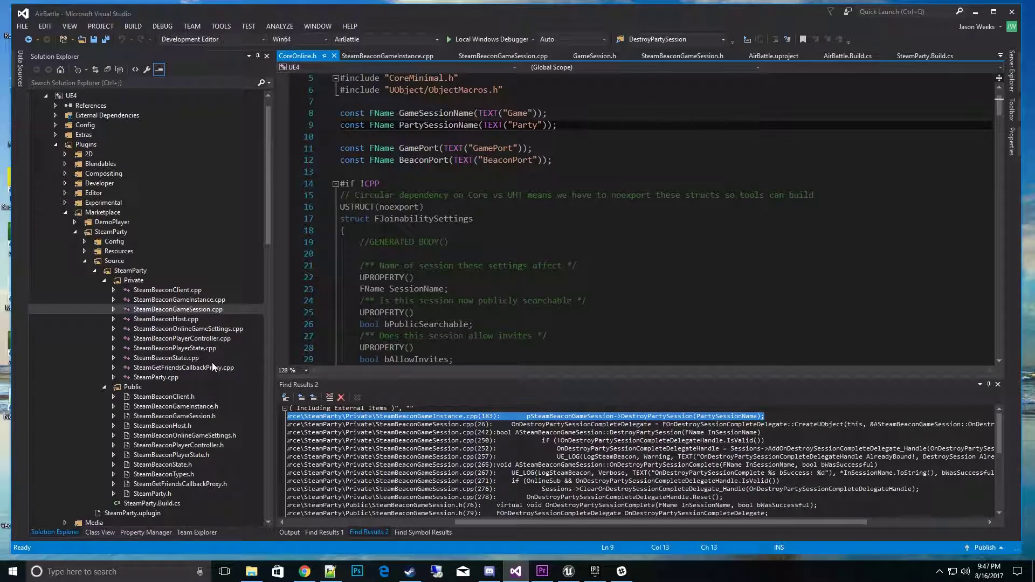
Step: Open SteamBeaconGameSession.h and read down to the DestroyPartySession and HostGameSession declarations
double_click(202, 415)
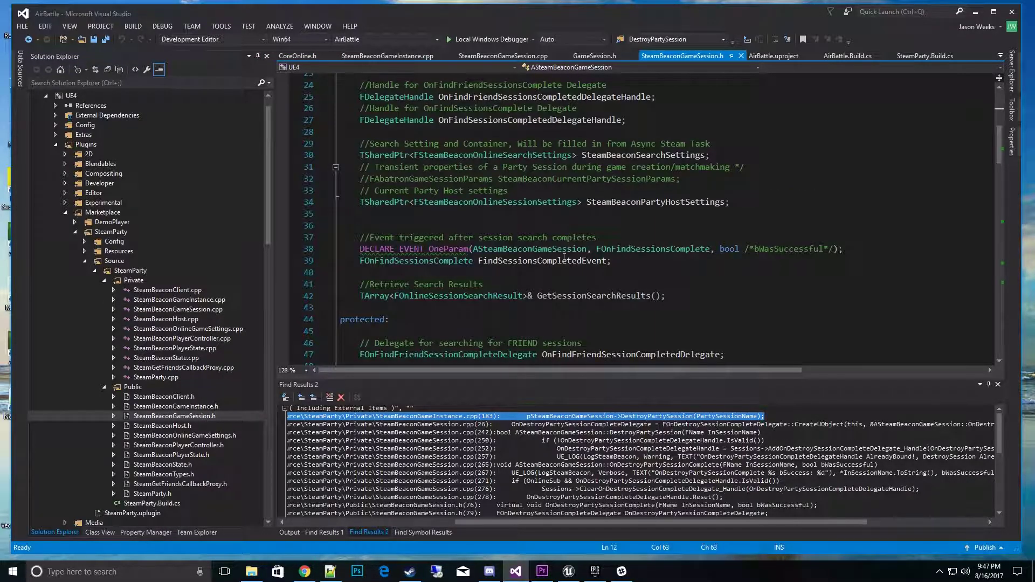
scroll(558, 263, "up", 8)
scroll(558, 263, "down", 2)
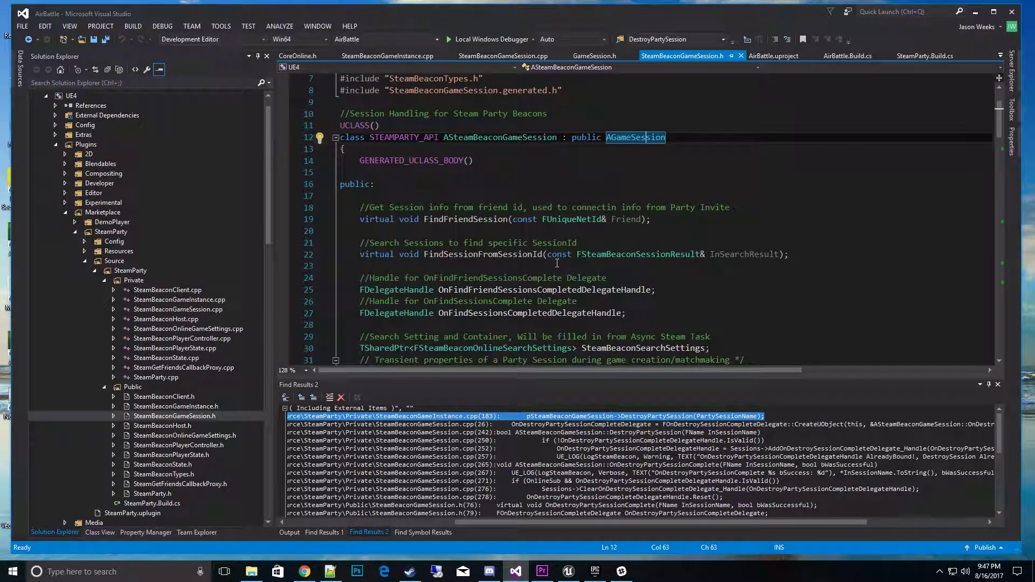
scroll(523, 278, "down", 2)
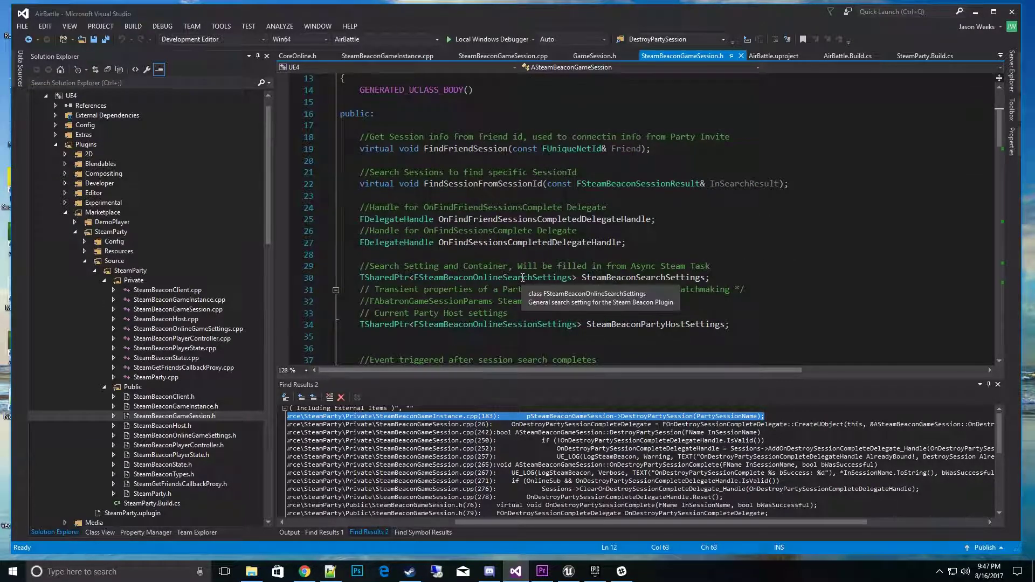
scroll(564, 238, "down", 5)
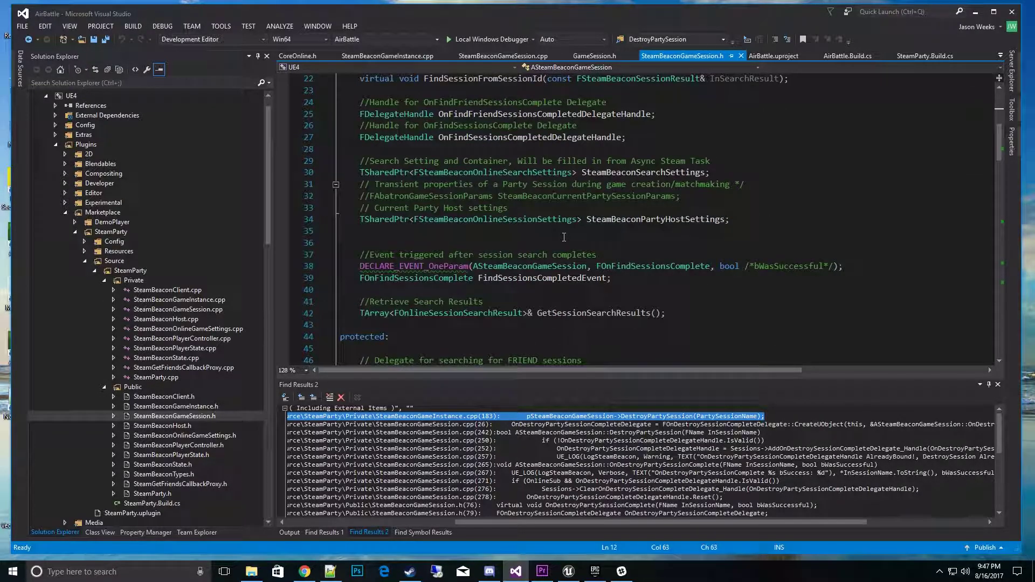
scroll(564, 237, "down", 2)
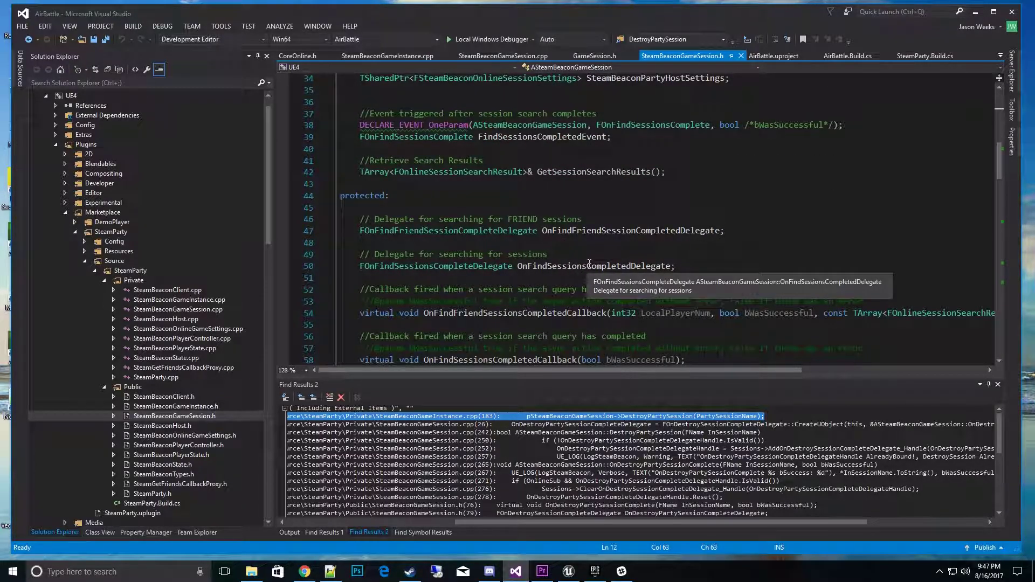
scroll(586, 263, "down", 7)
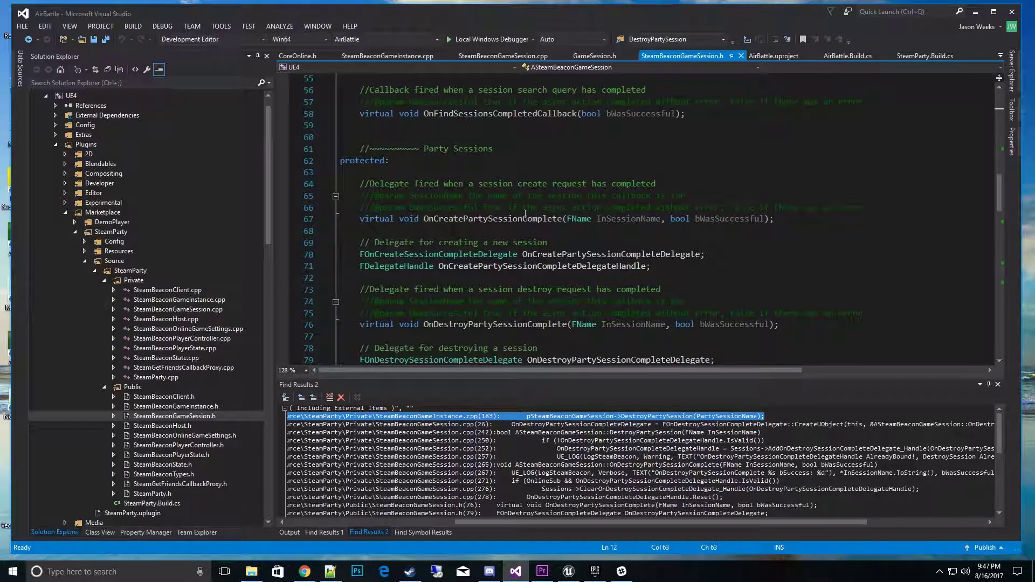
scroll(446, 155, "down", 5)
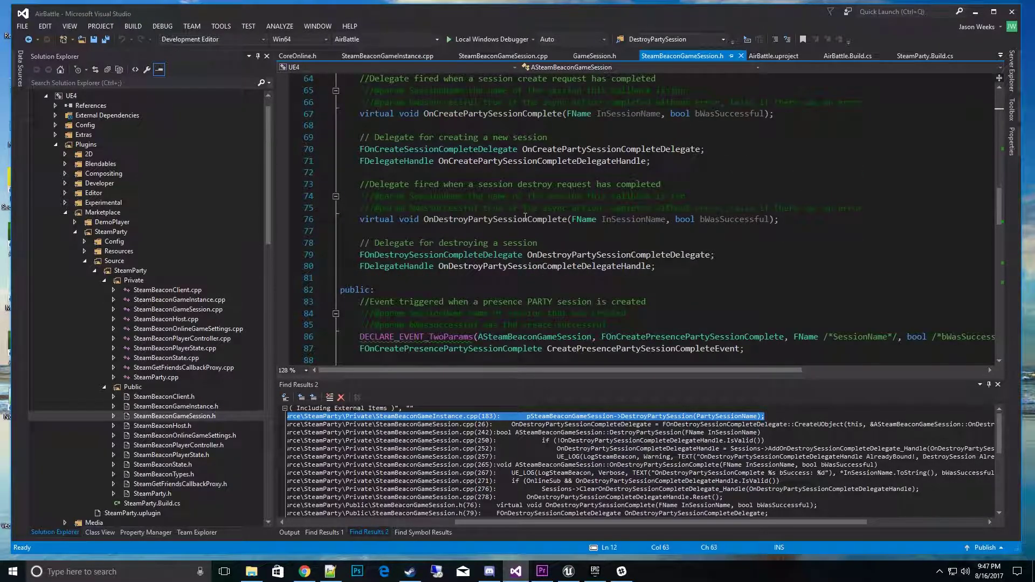
scroll(525, 219, "up", 8)
scroll(591, 266, "down", 11)
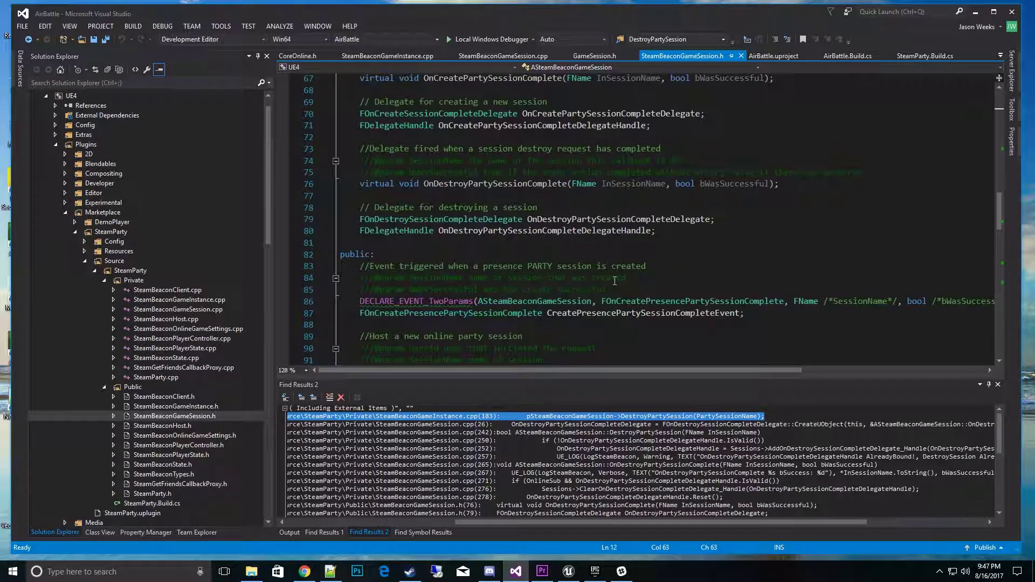
scroll(632, 248, "down", 4)
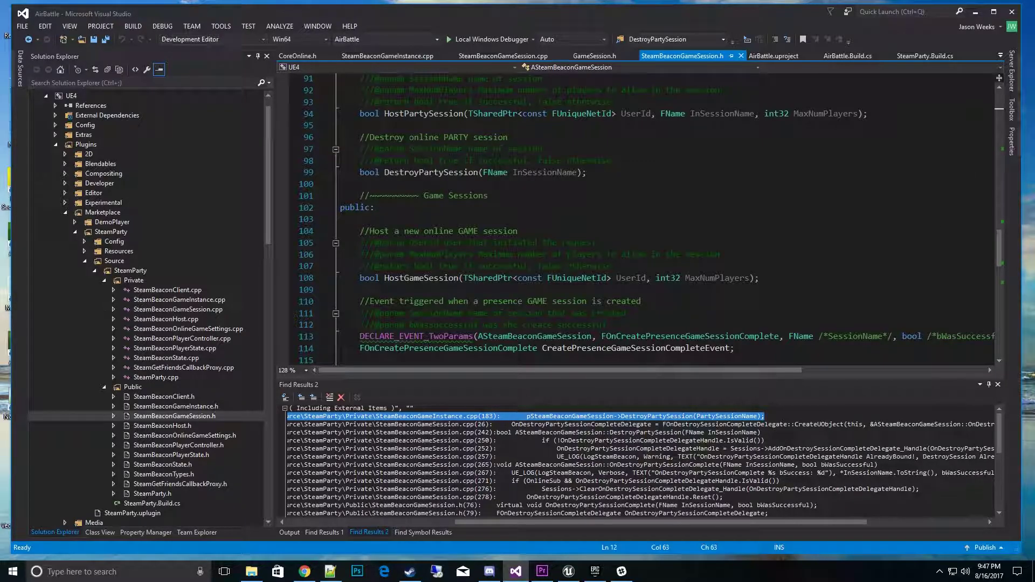
Step: Switch back to the Unreal Editor showing the FlyingExampleMap level
left_click(568, 571)
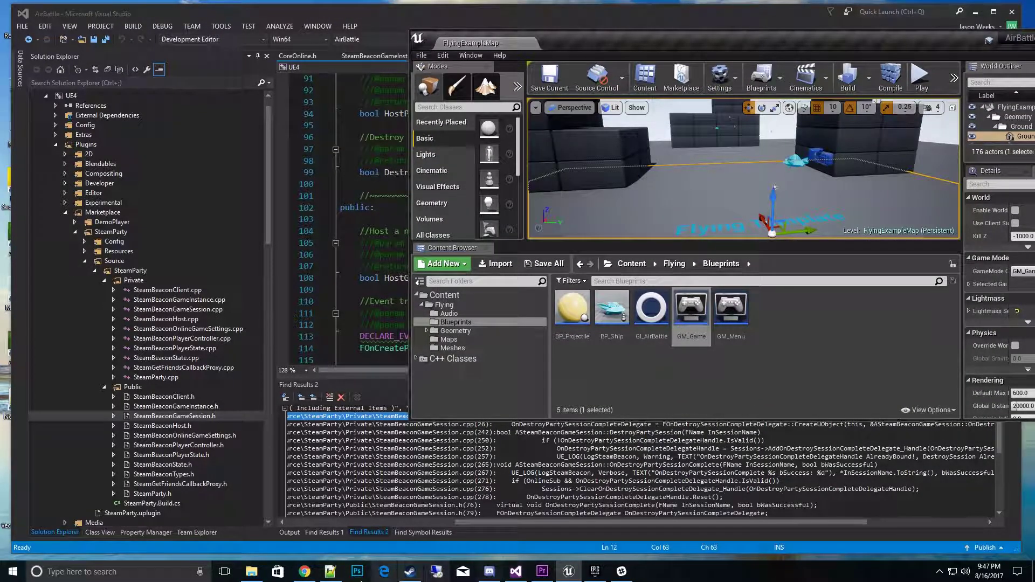